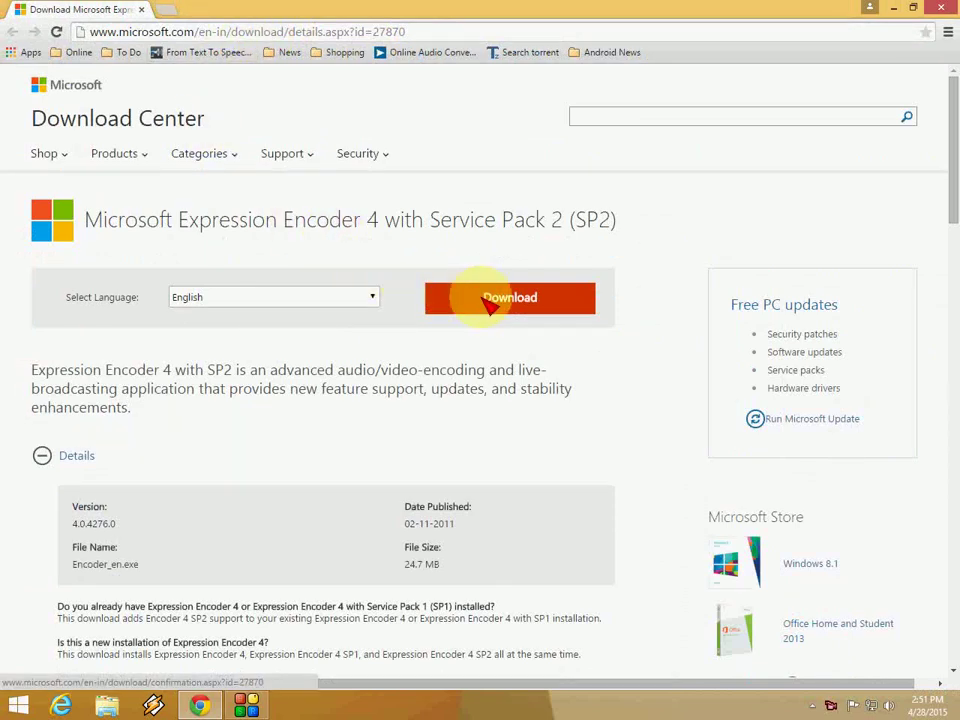
- Minimize Chrome's Expression Encoder 4 download page from the taskbar to reveal the desktop
mouse_move(207, 706)
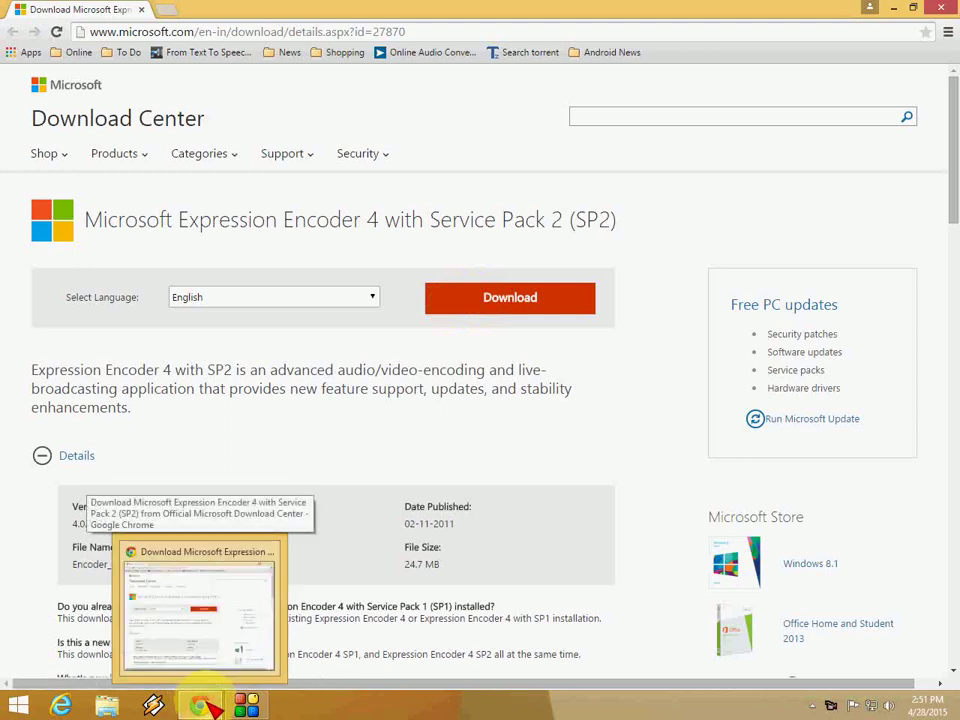
left_click(205, 705)
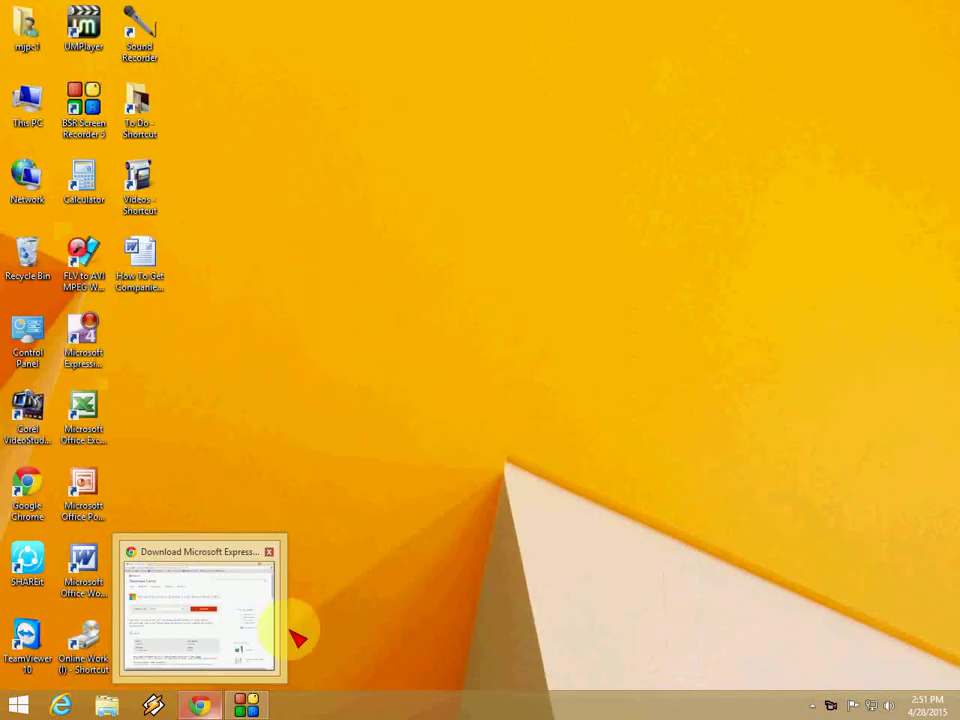
- Search the Start screen for 'microsoft' and launch Expression Encoder 4 Screen Capture
key("super")
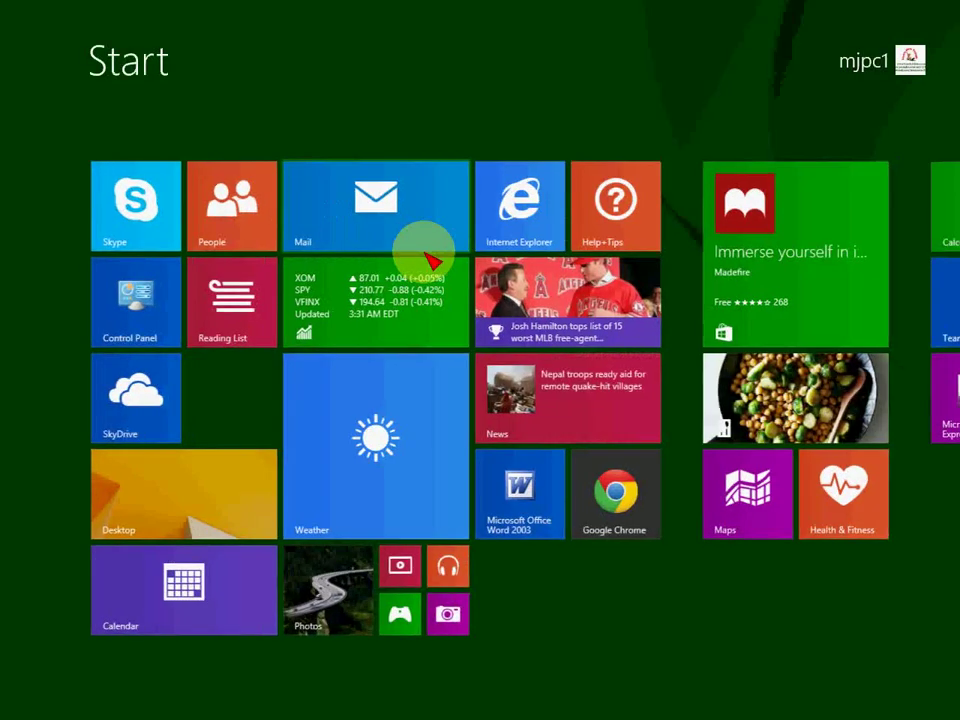
key("super+q")
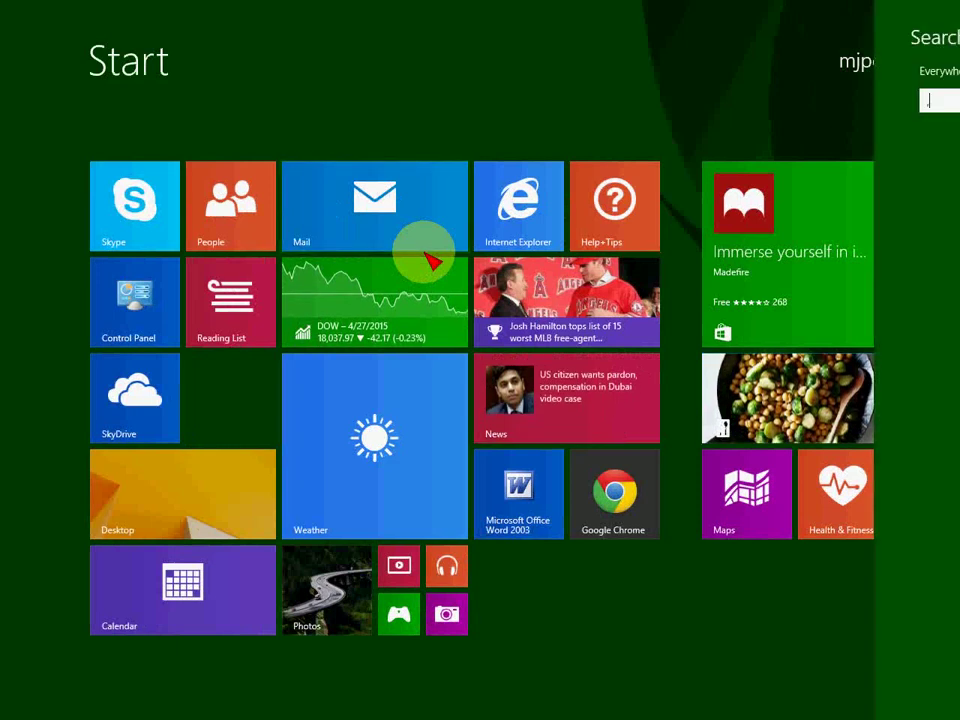
type("mic")
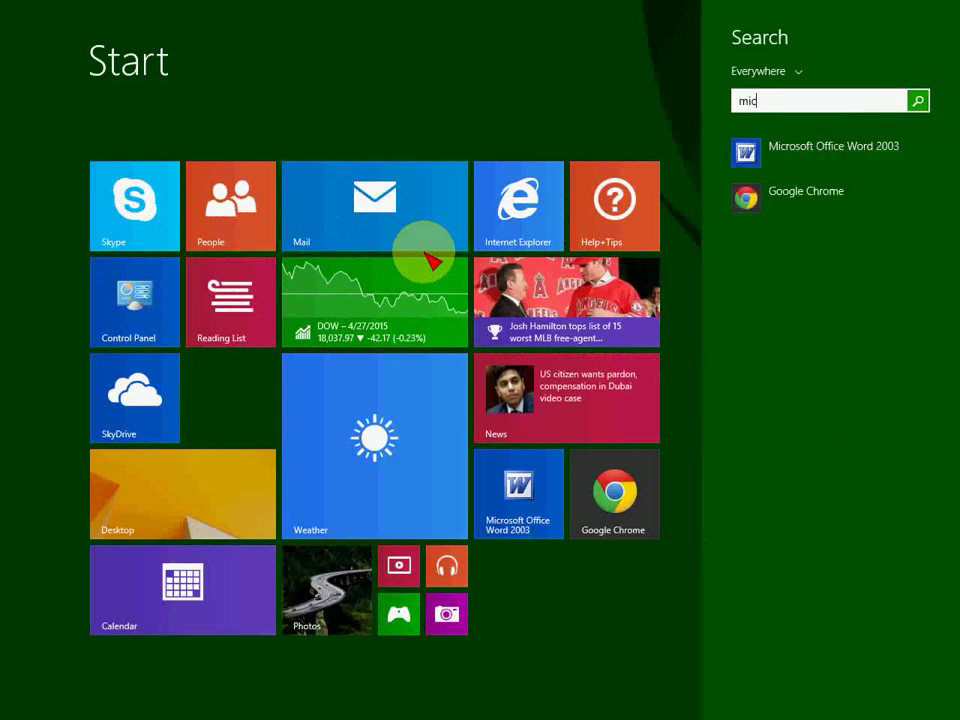
type("rosoft")
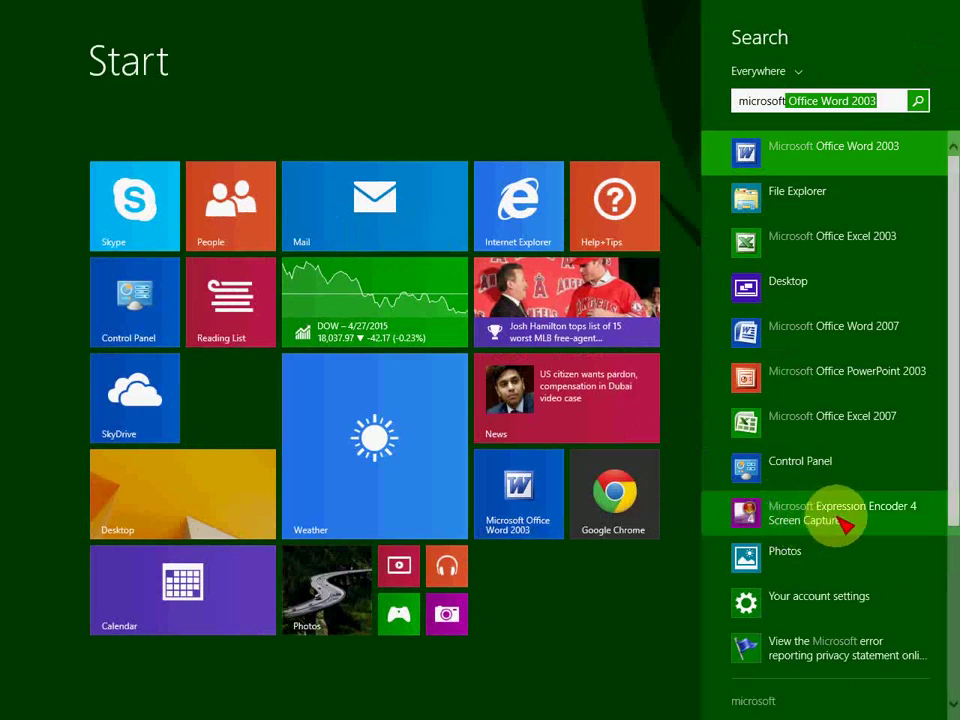
left_click(815, 520)
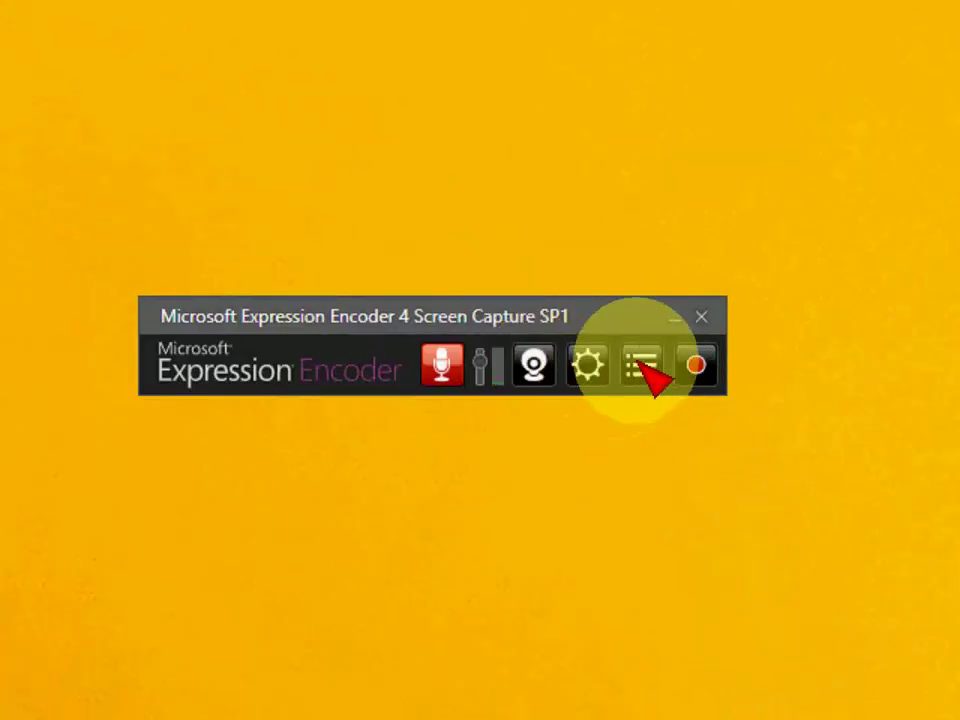
- Show the recordings output list, then browse the Options Camera, Audio and Hotkey settings
left_click(643, 368)
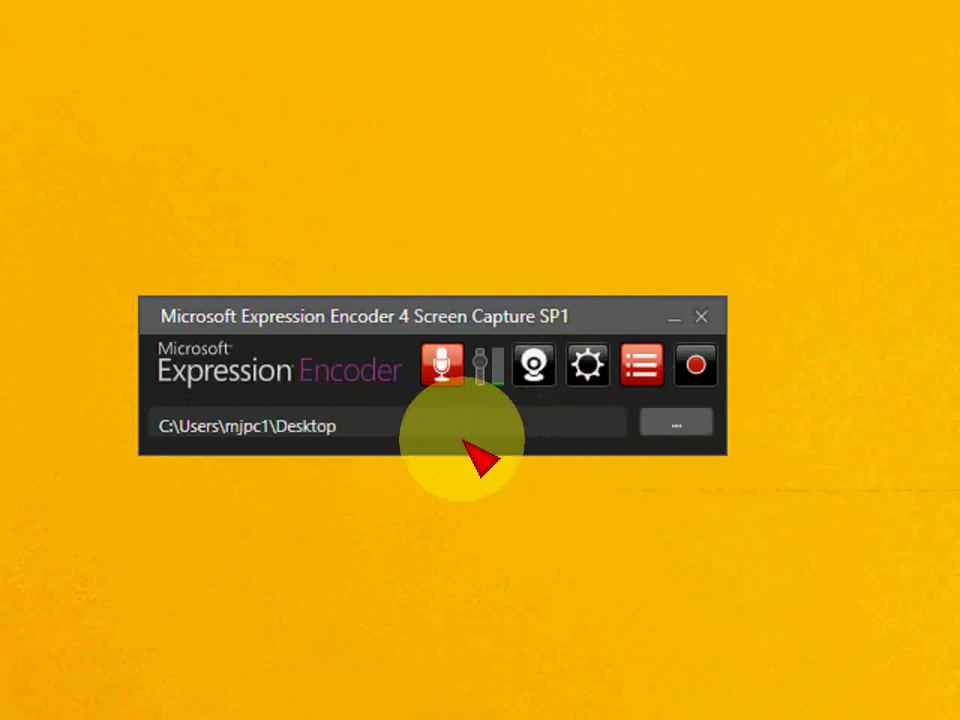
left_click(597, 374)
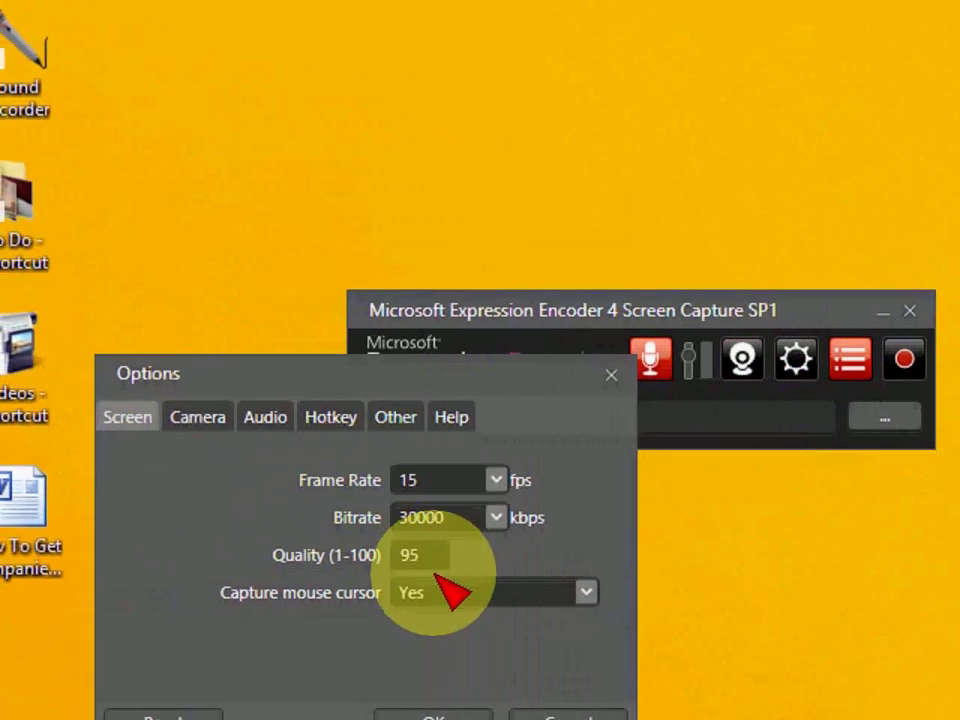
left_click(198, 408)
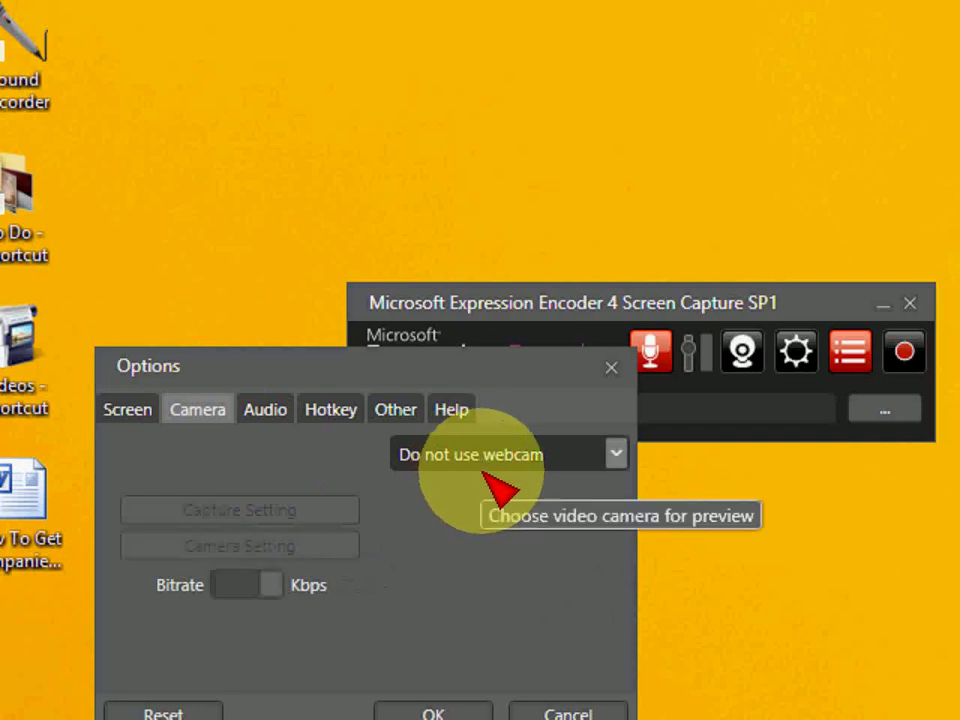
left_click(262, 410)
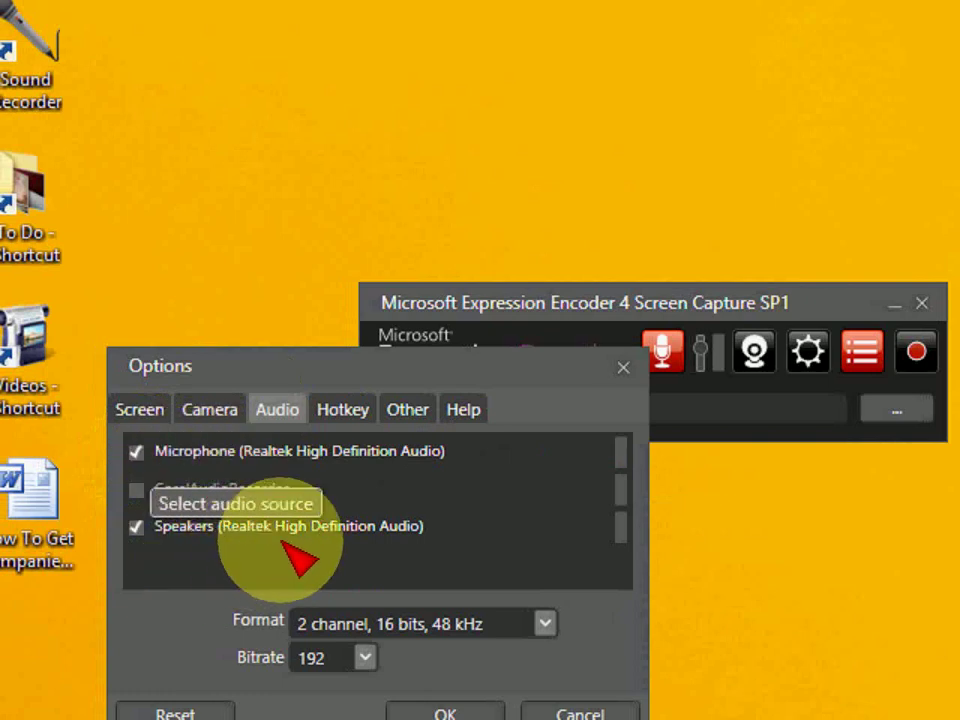
left_click(341, 422)
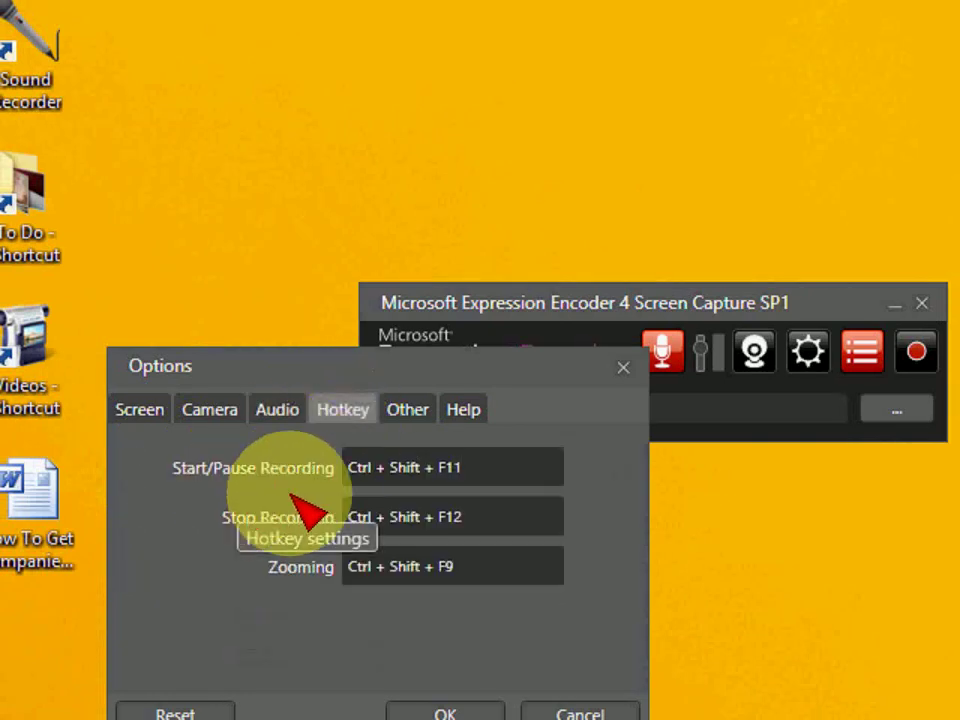
- Reassign the Zooming hotkey from Ctrl + Shift + F9 to F10 and confirm with OK
left_click(466, 478)
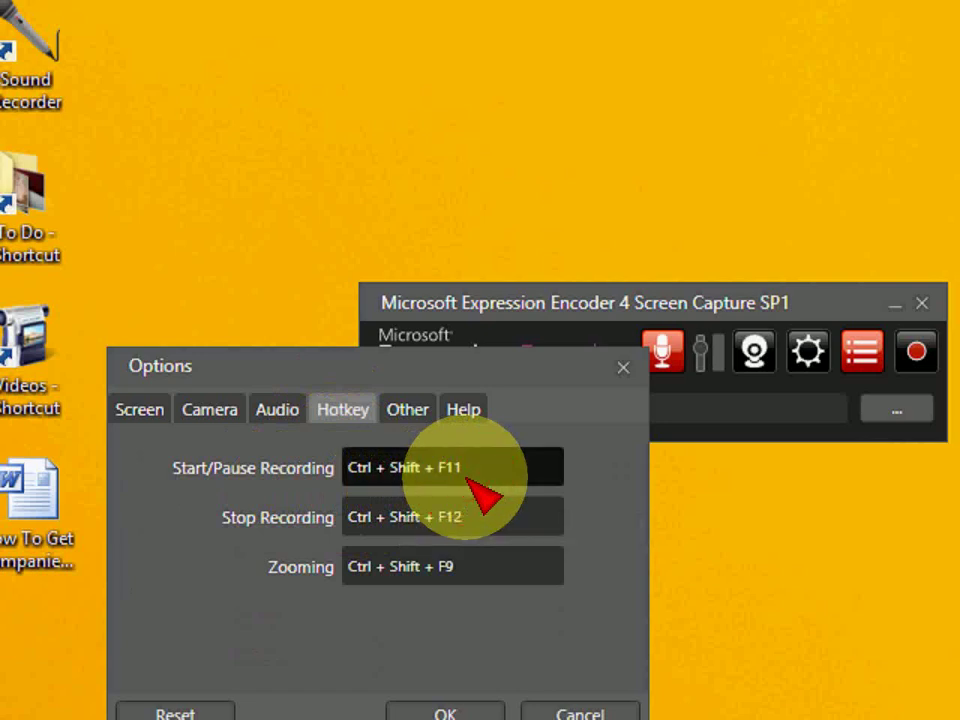
left_click(468, 512)
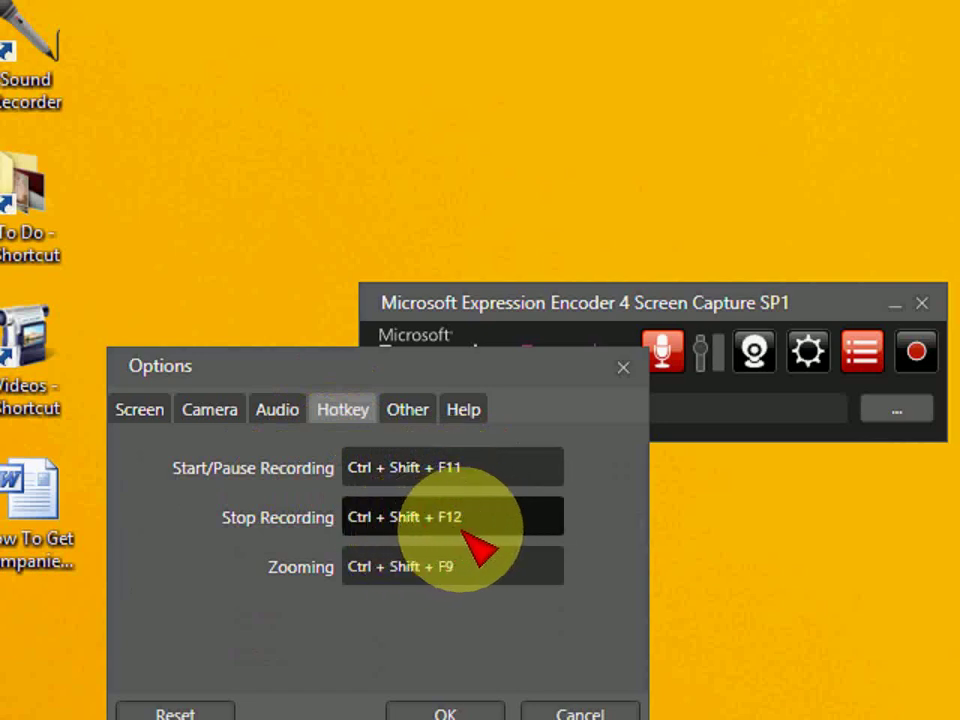
left_click(460, 570)
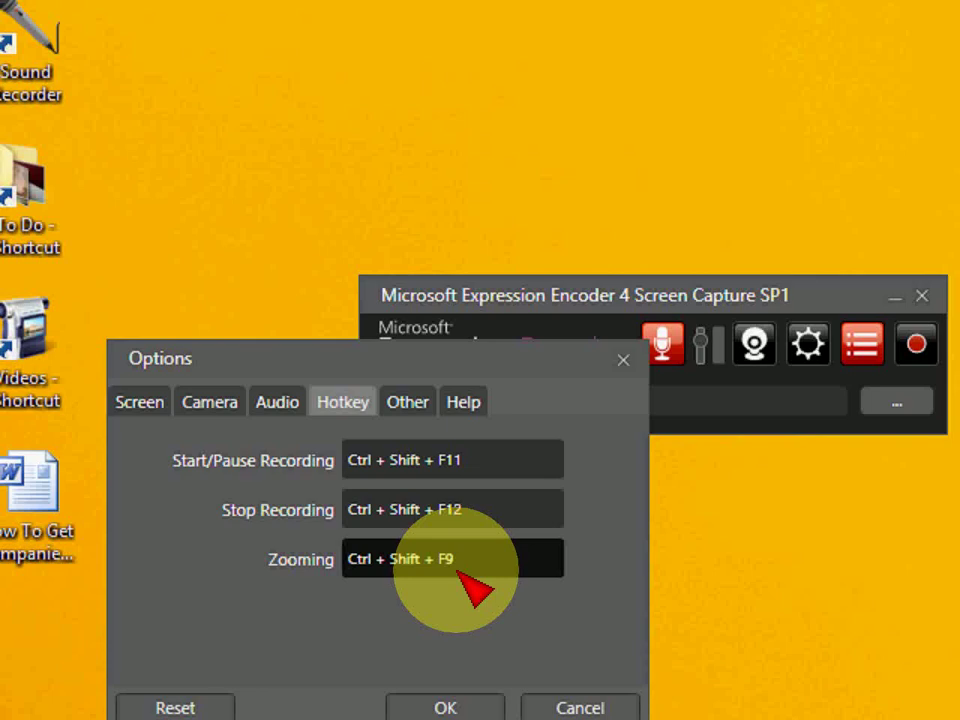
key("F10")
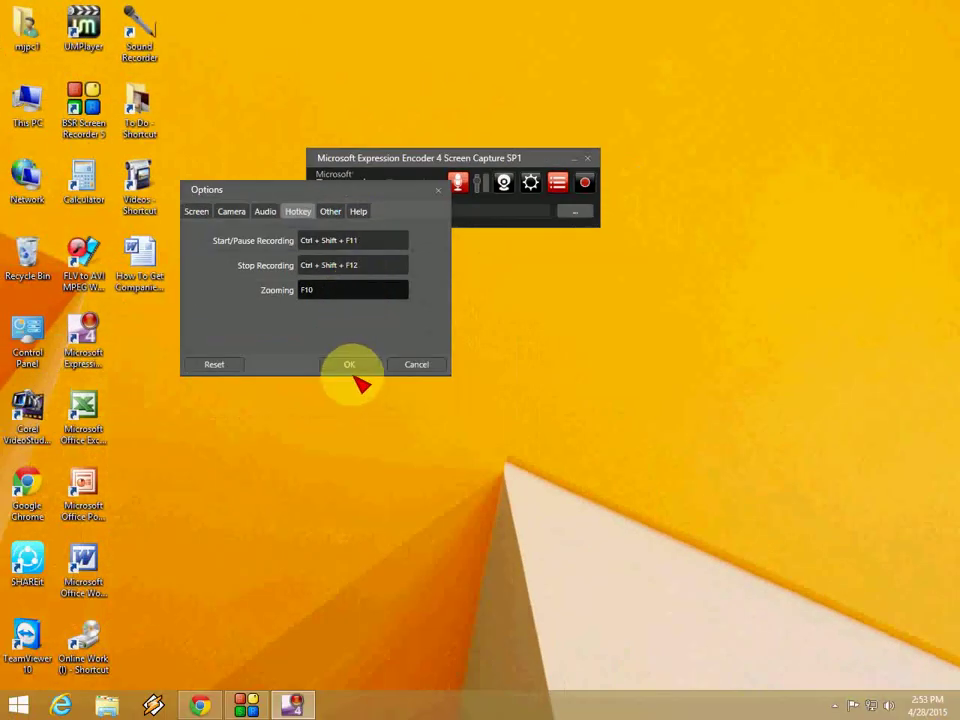
left_click(446, 708)
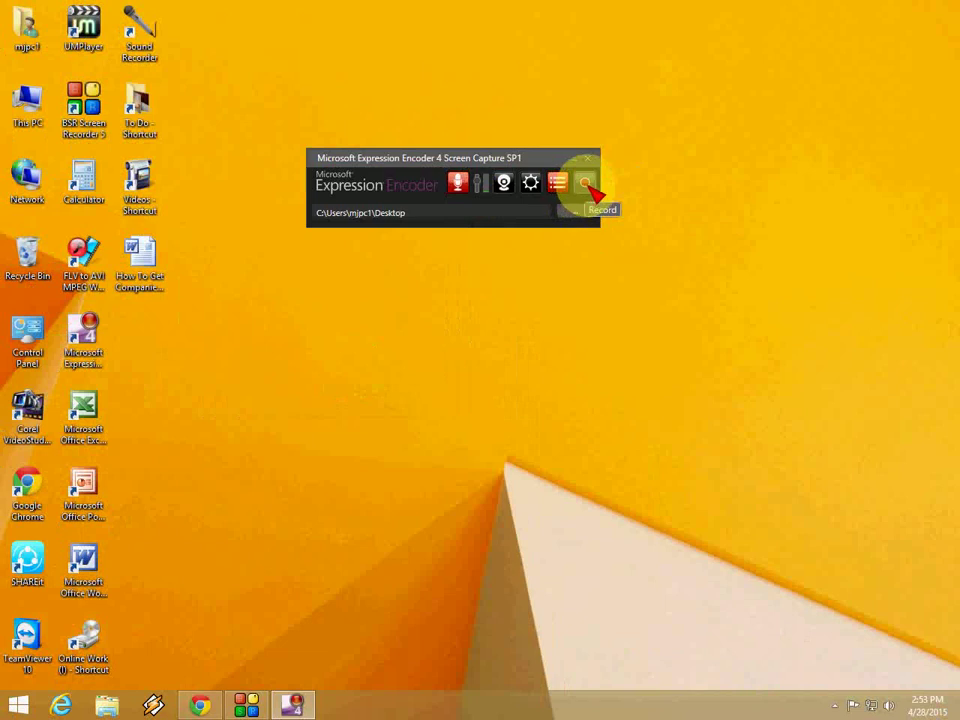
- Narrow the new capture region to 1274 x 952 and start recording past the hidden-toolbar warning
left_click(587, 190)
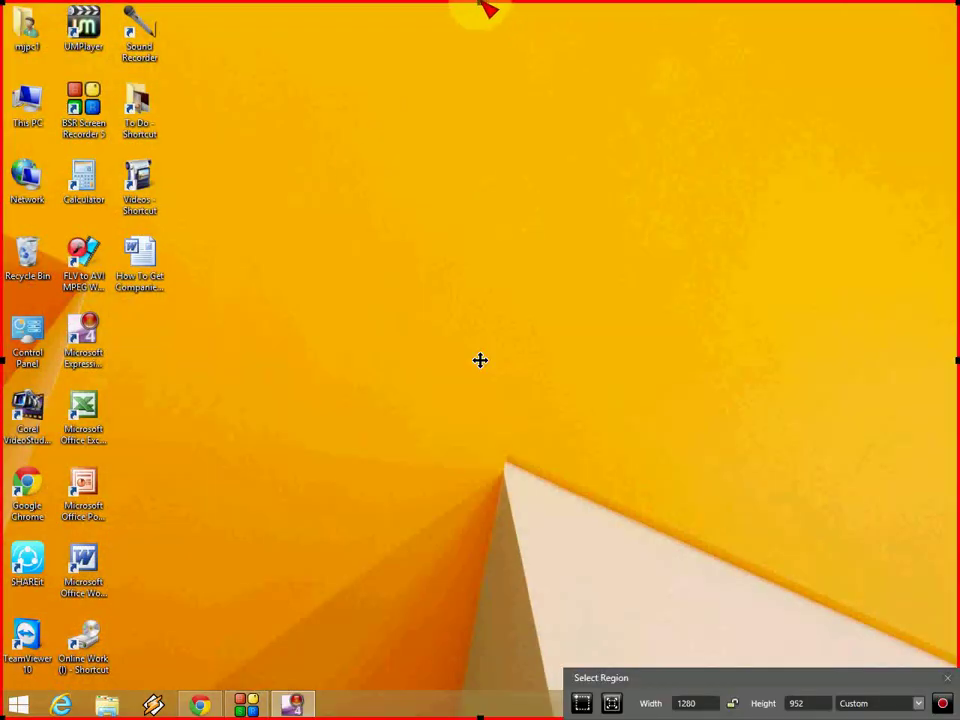
left_click(480, 110)
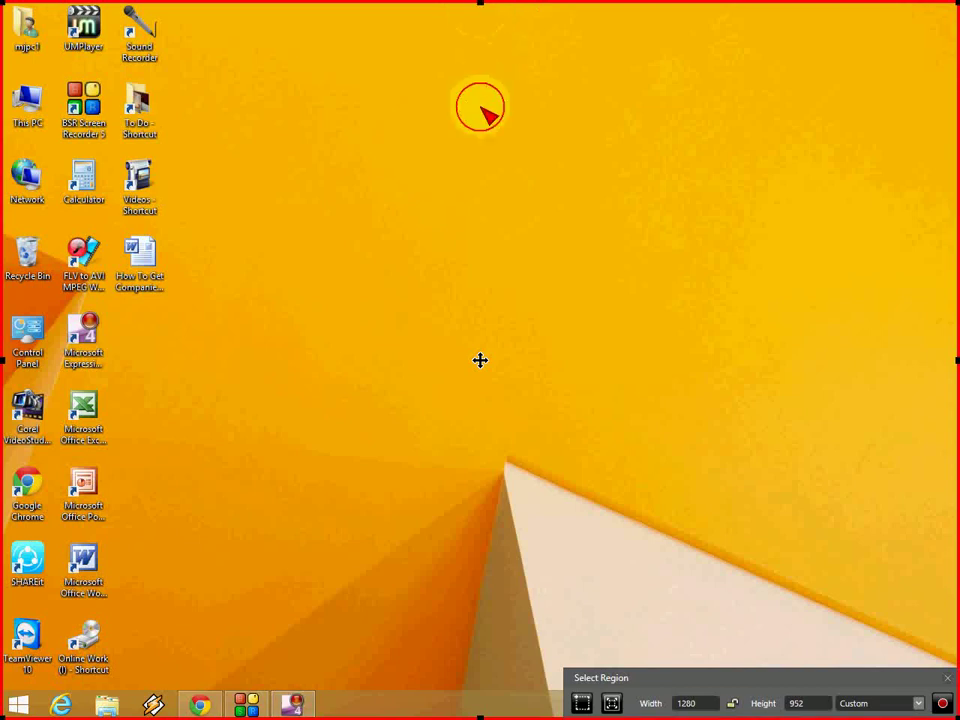
mouse_move(953, 360)
left_mouse_down()
mouse_move(782, 381)
mouse_move(803, 380)
mouse_move(735, 373)
mouse_move(821, 362)
mouse_move(955, 375)
left_mouse_up()
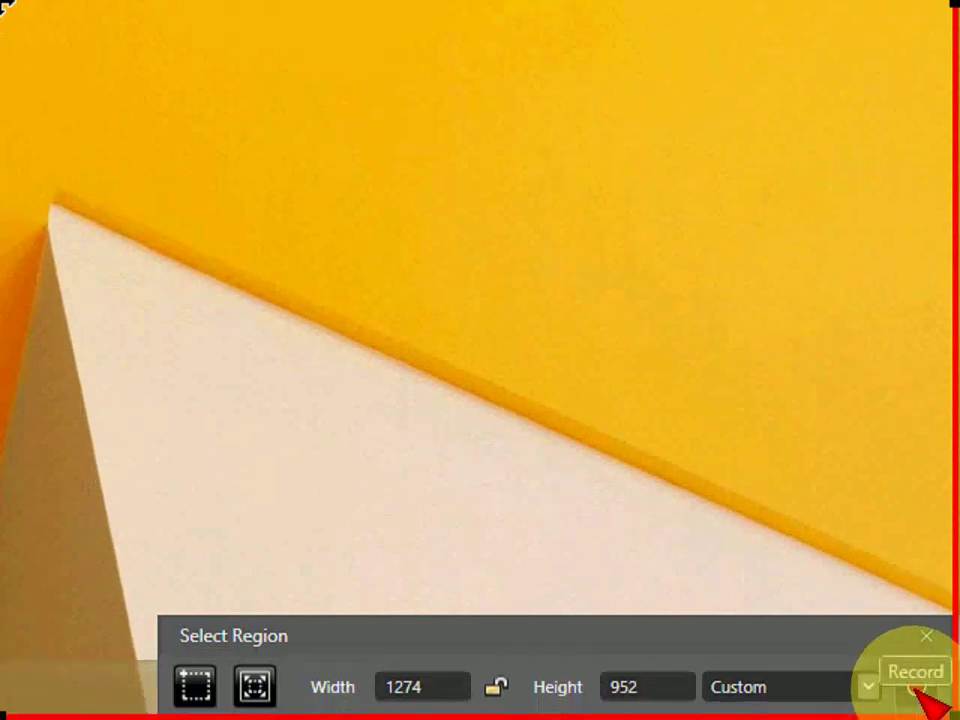
left_click(916, 702)
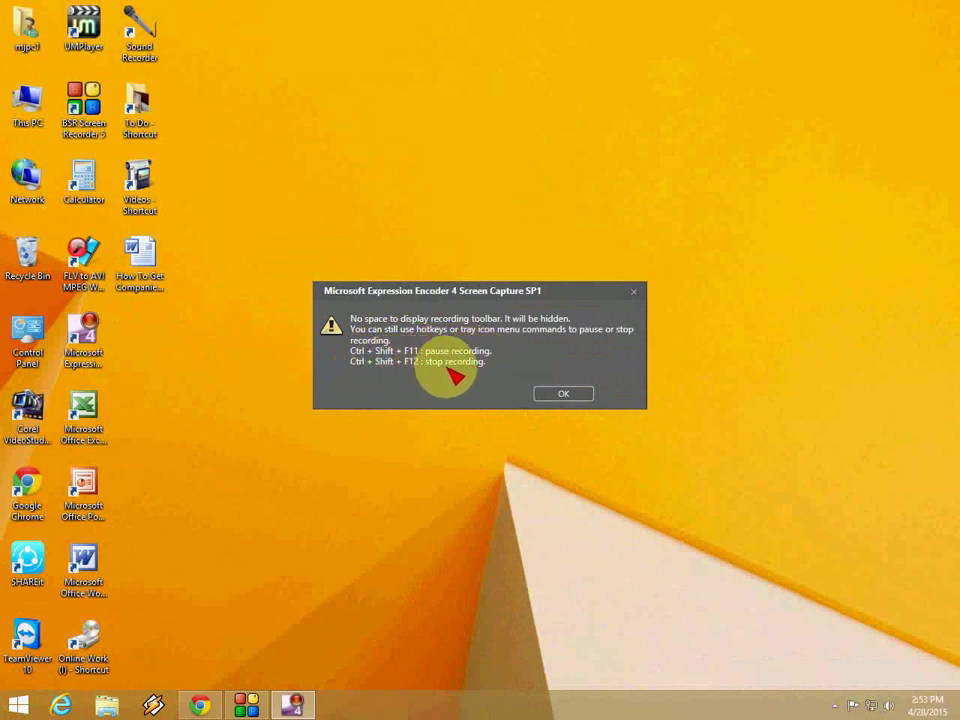
left_click(562, 396)
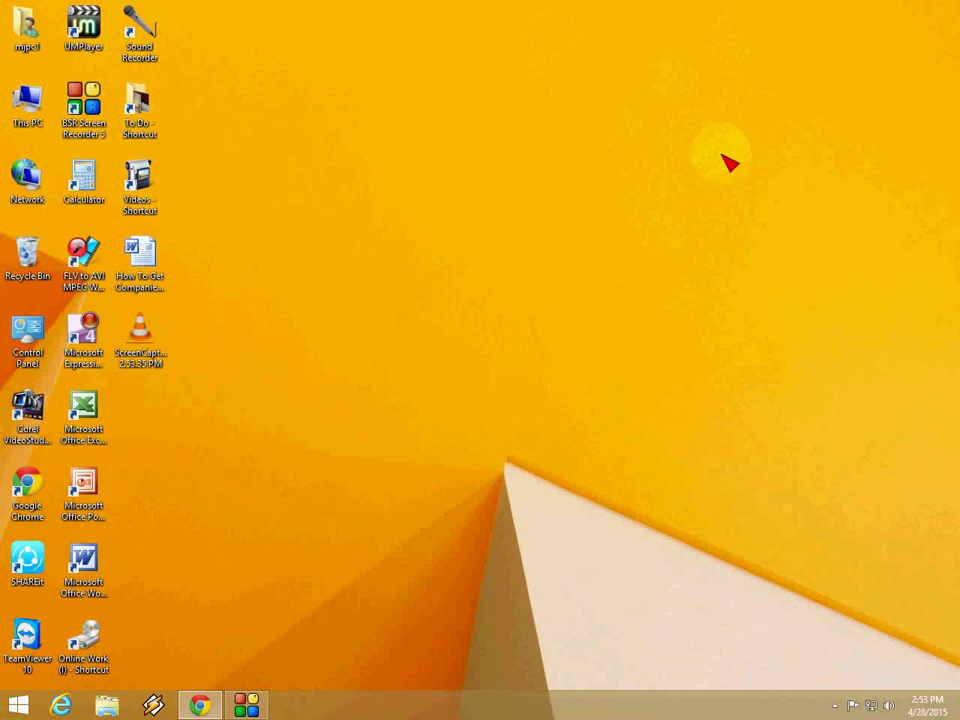
right_click(497, 135)
left_click(527, 180)
left_click(16, 106)
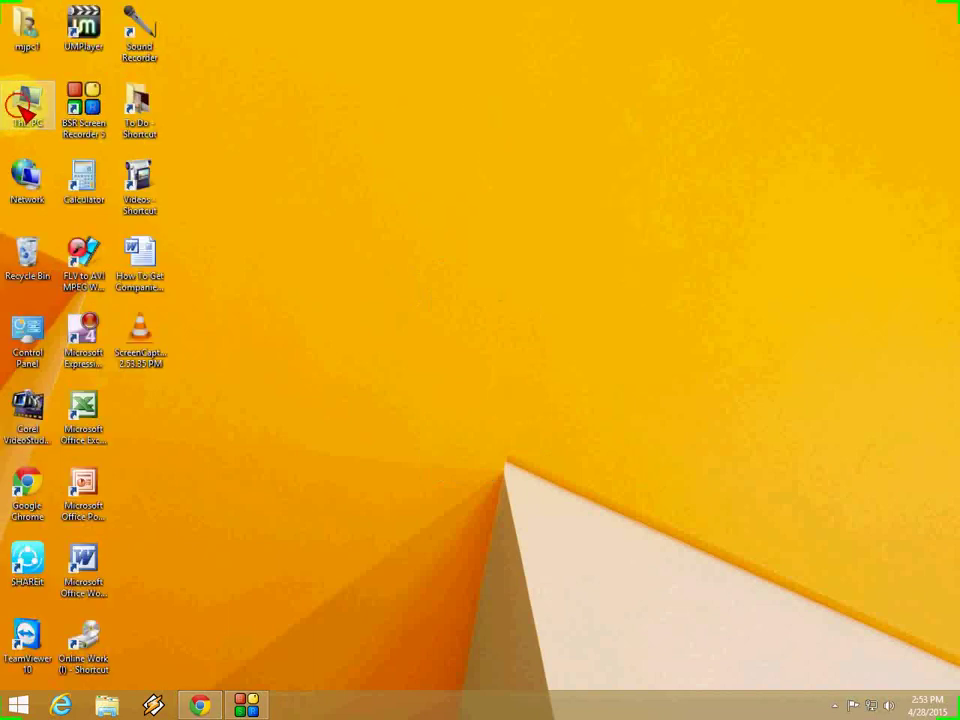
double_click(18, 110)
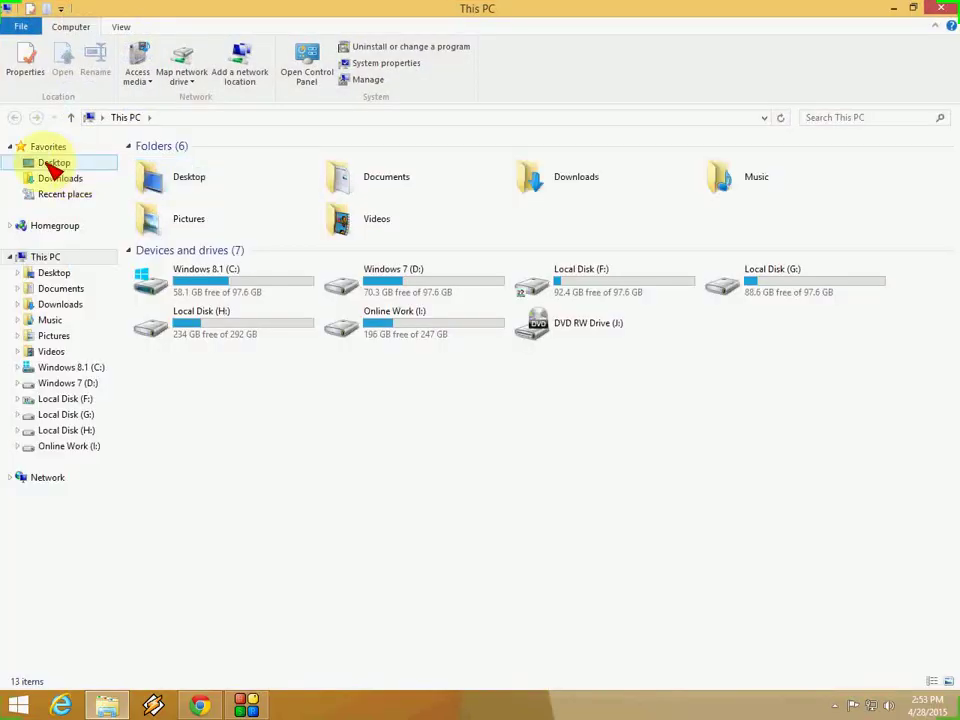
left_click(45, 165)
left_click(15, 117)
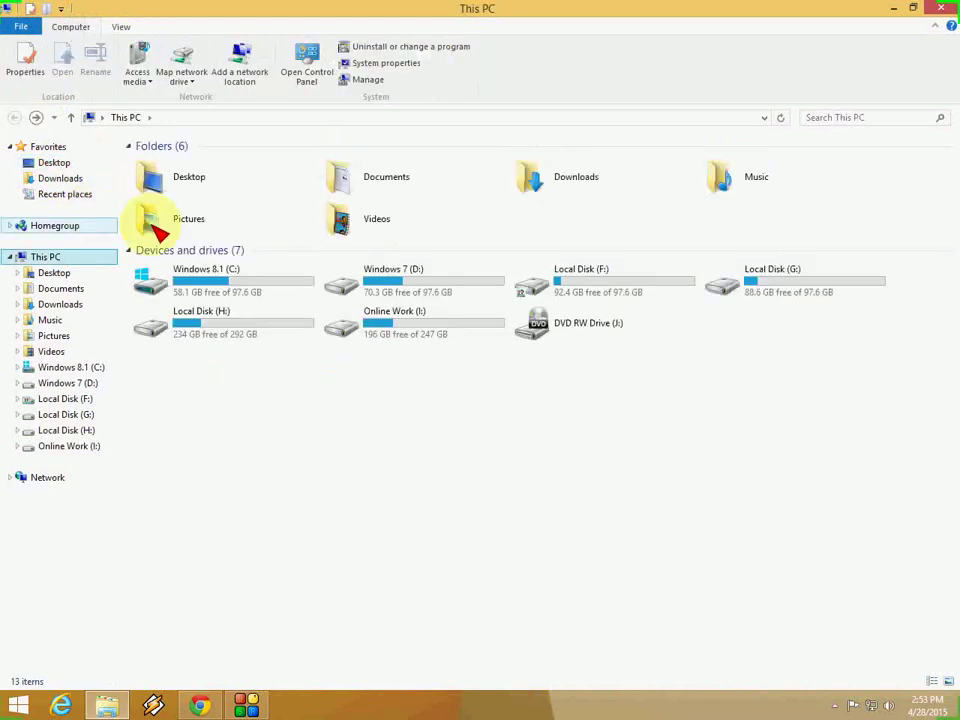
left_click(62, 180)
left_click(50, 257)
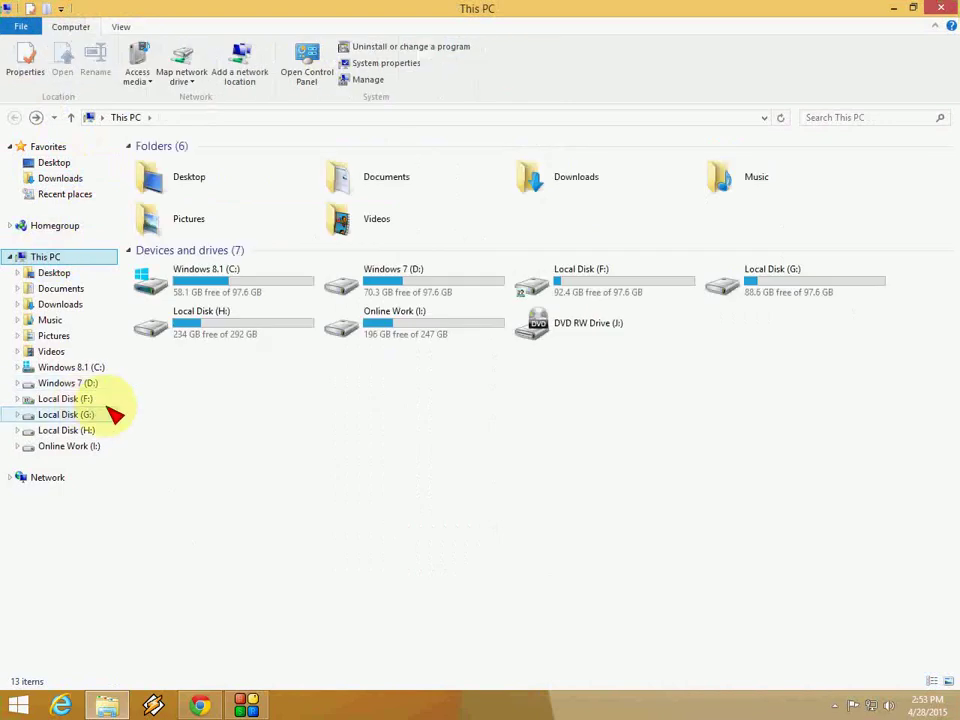
right_click(272, 419)
left_click(322, 480)
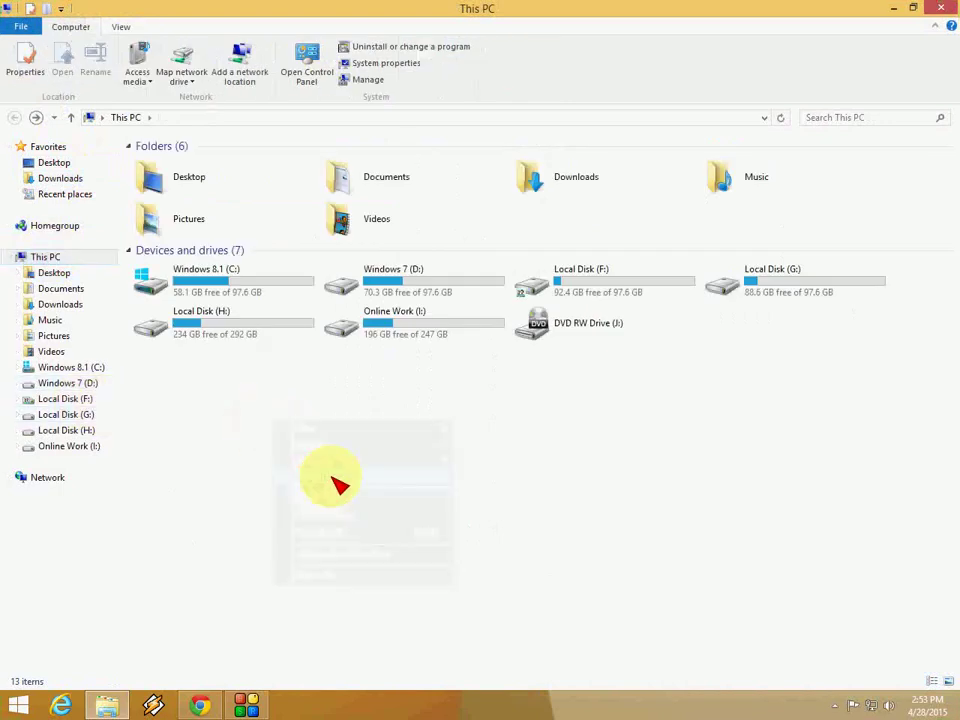
left_click(941, 8)
right_click(450, 205)
left_click(482, 243)
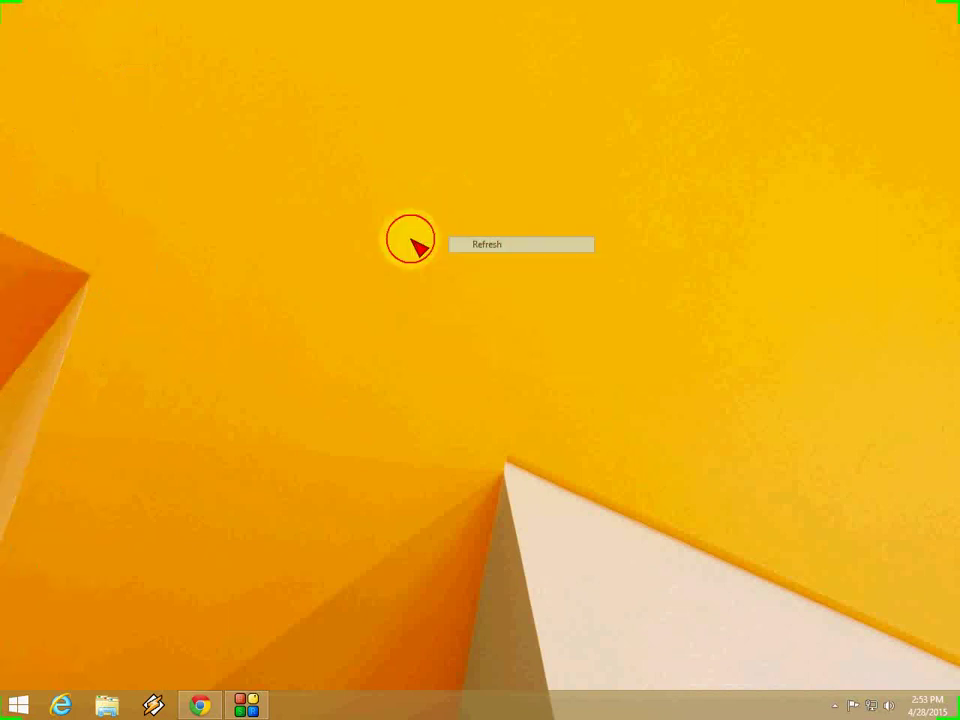
double_click(24, 118)
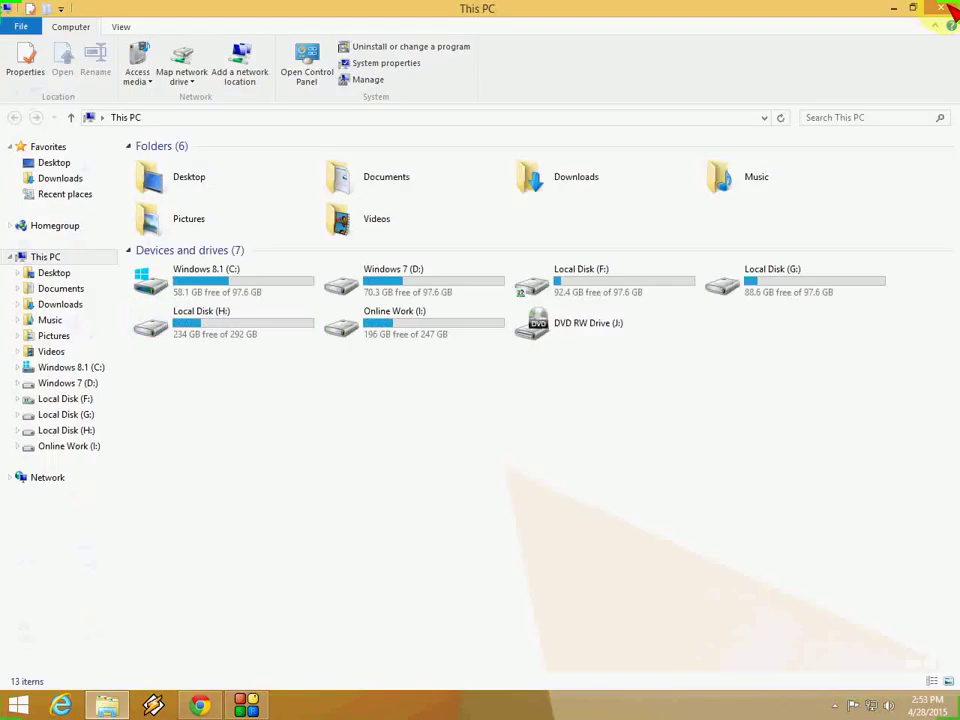
left_click(938, 8)
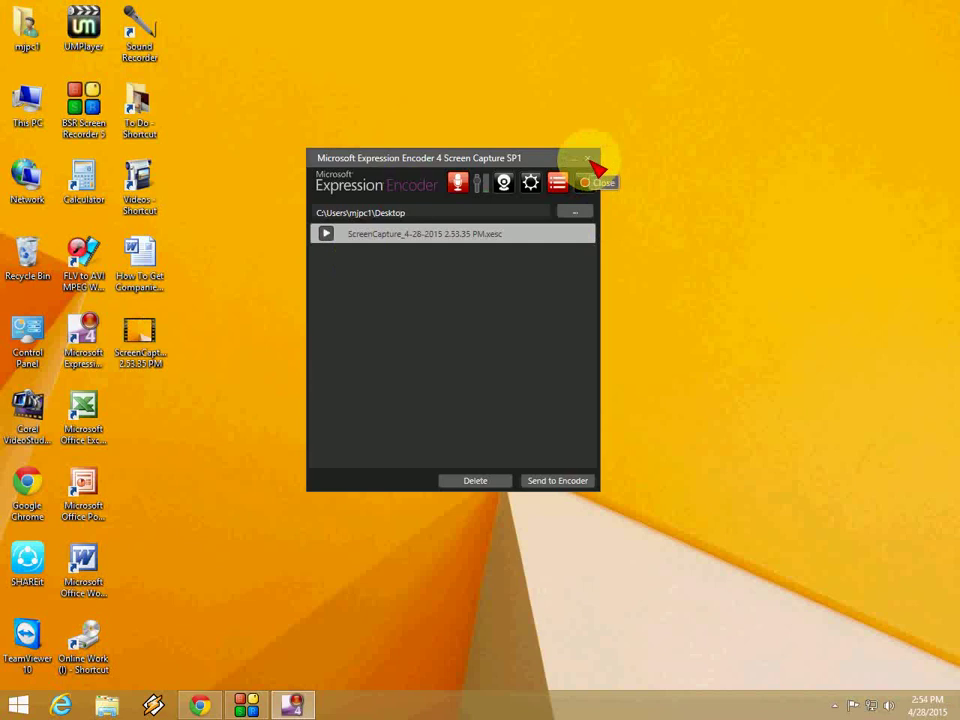
- Close Screen Capture and play ScreenCapture_4-28-2015 2.53.35 PM.xesc from the desktop in VLC
left_click(589, 160)
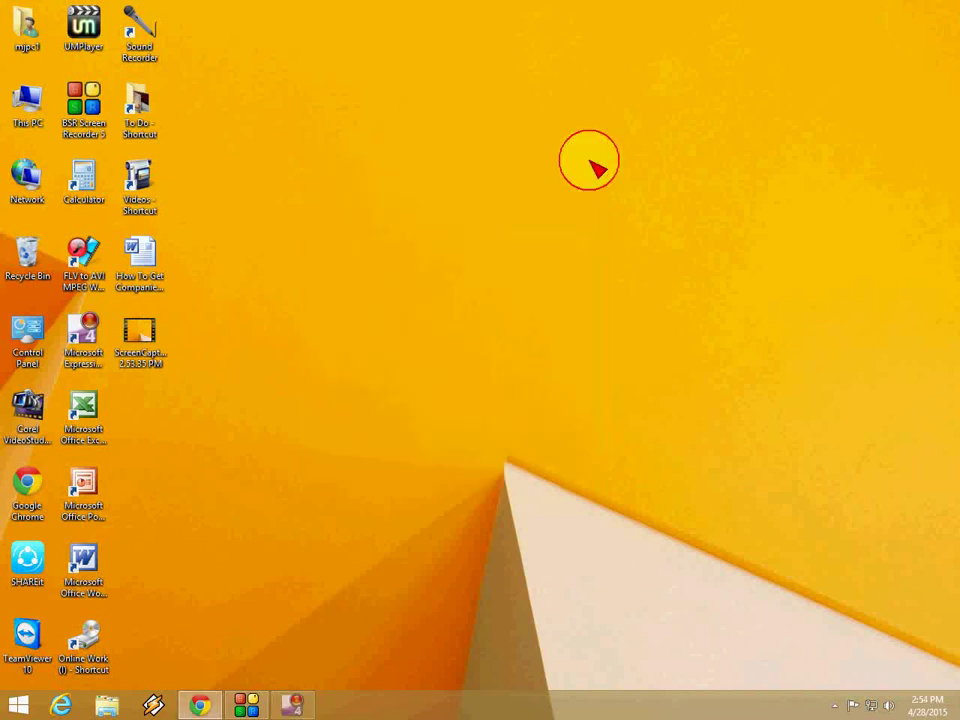
double_click(140, 340)
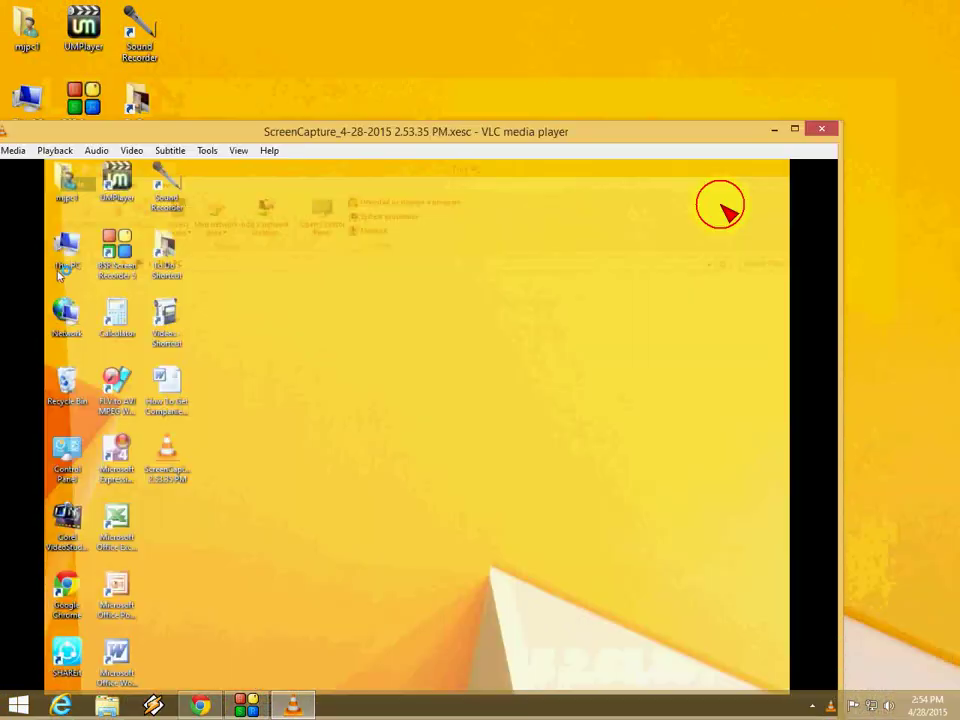
- Shrink the VLC window, set system volume to 74, and close VLC near playback's end
left_click_drag(600, 130, 590, 90)
left_click(888, 706)
left_click_drag(885, 561, 889, 540)
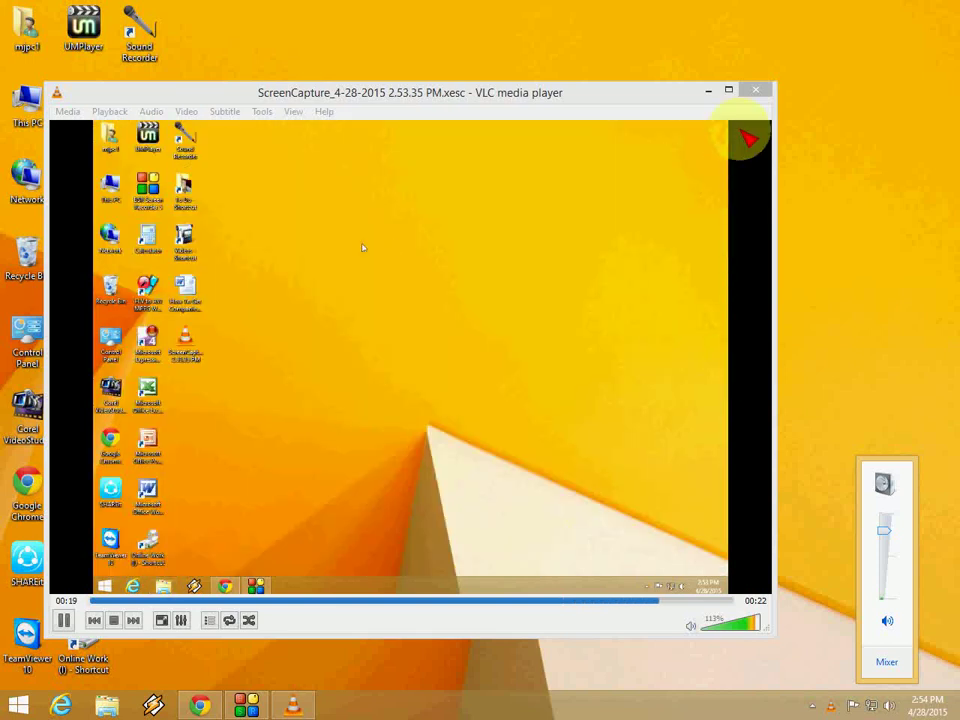
left_click(756, 92)
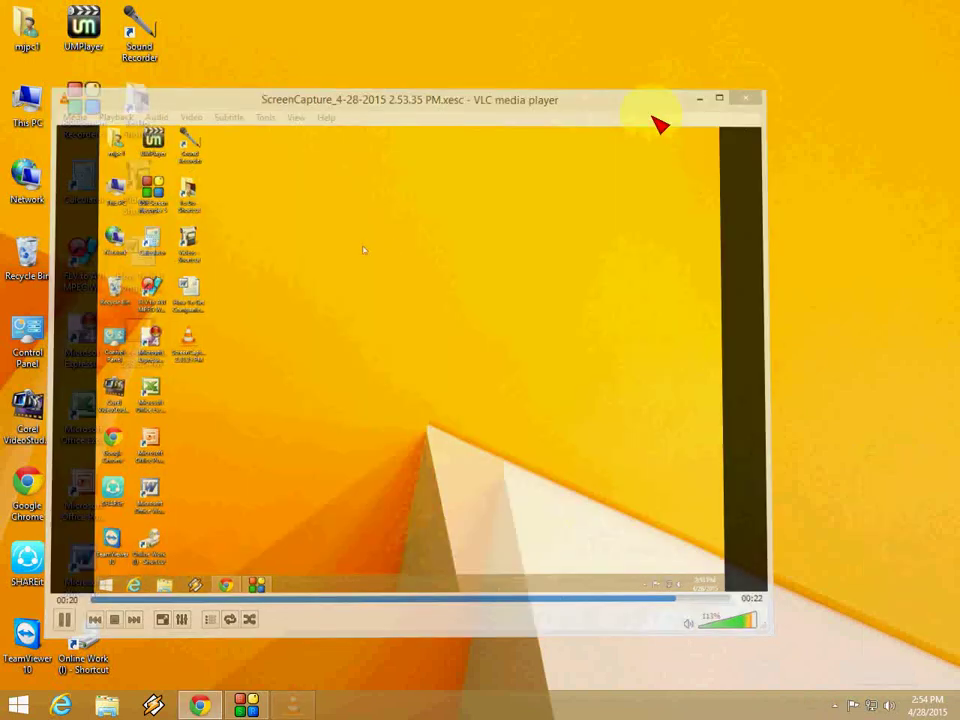